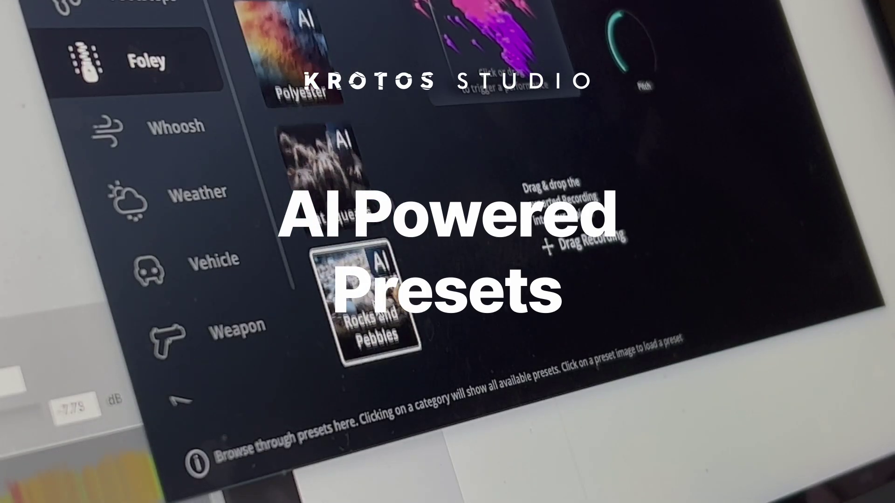
pyautogui.scroll(-3, 376, 308)
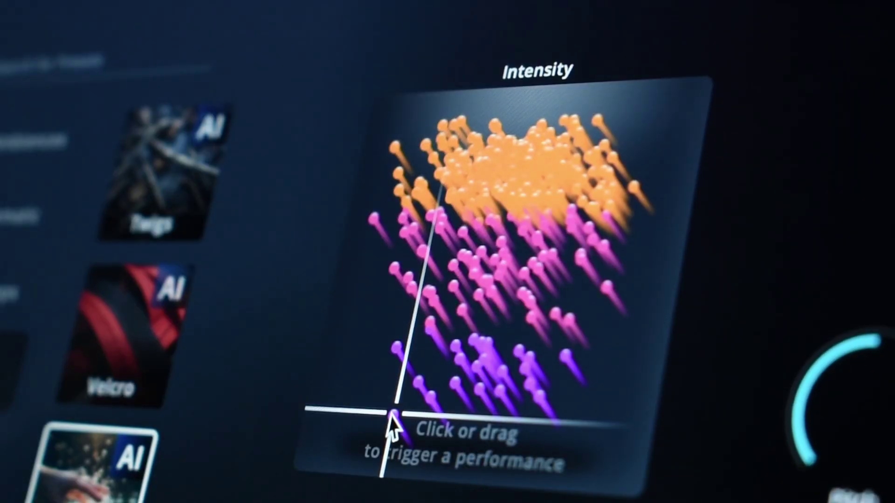
# Step: Perform the Burlap sound on the Intensity XY pad, sweeping up toward higher intensity
pyautogui.moveTo(394, 414)
pyautogui.mouseDown()
pyautogui.moveTo(505, 187)
pyautogui.moveTo(555, 151)
pyautogui.moveTo(544, 224)
pyautogui.moveTo(508, 307)
pyautogui.moveTo(448, 399)
pyautogui.moveTo(420, 329)
pyautogui.moveTo(433, 148)
pyautogui.mouseUp()
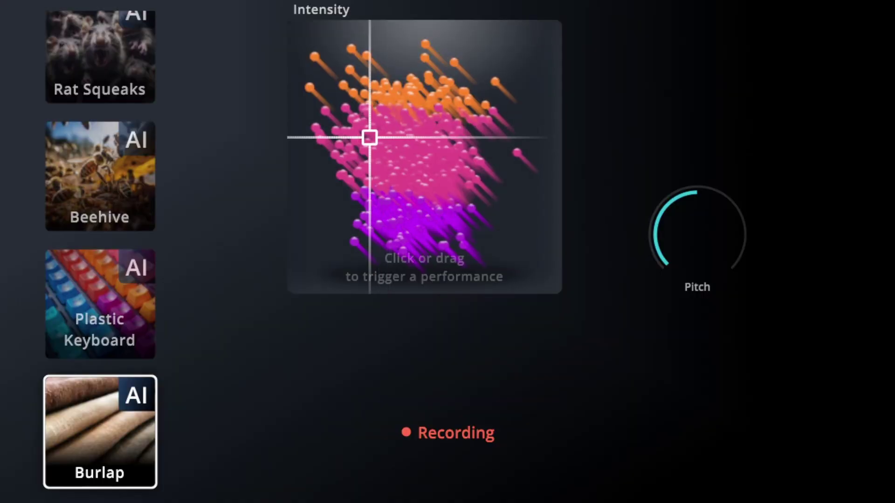
# Step: Perform the Burlap sound across the XY pin pad while recording
pyautogui.moveTo(333, 128); pyautogui.dragTo(455, 124)
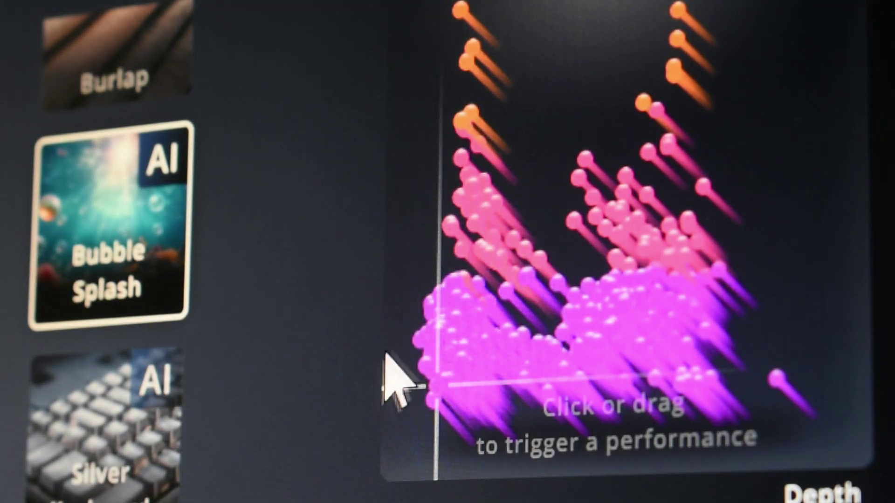
# Step: Perform the Bubble Splash preset on the pad, rising then falling back
pyautogui.moveTo(462, 348)
pyautogui.mouseDown()
pyautogui.moveTo(523, 332)
pyautogui.moveTo(721, 248)
pyautogui.mouseUp()
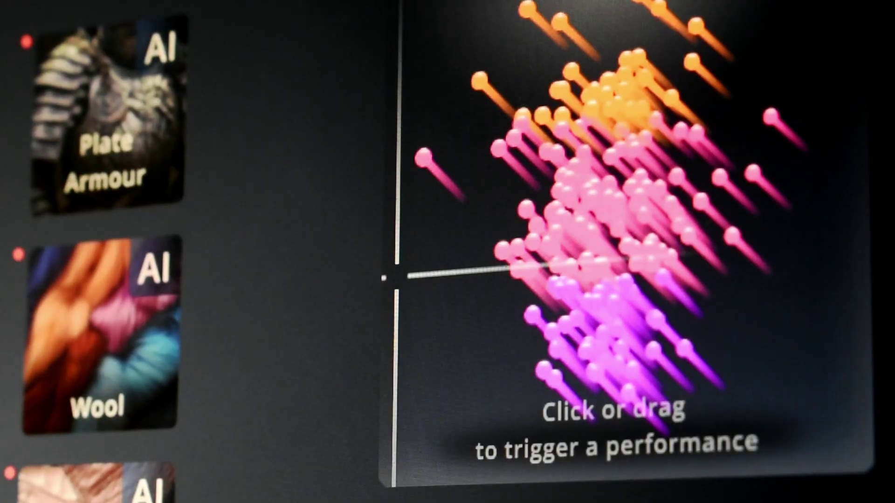